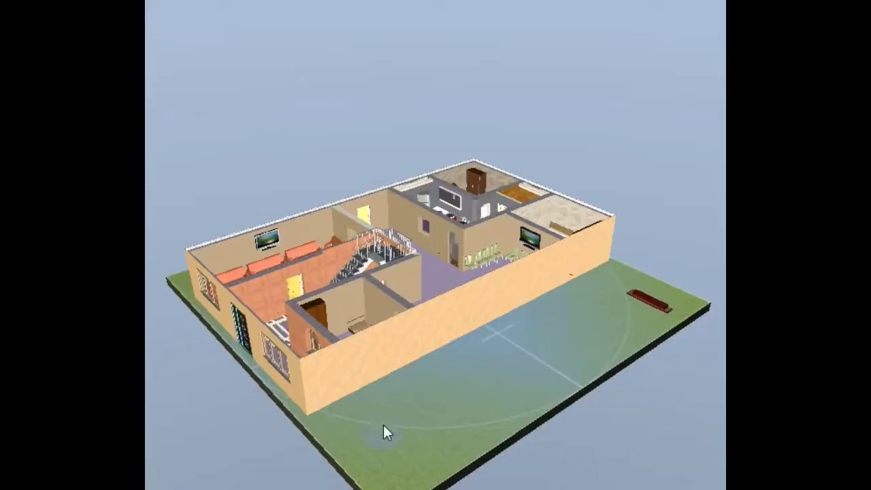
- Orbit to a front view and zoom to look down on the furnished ground floor
drag(383, 433, 444, 400)
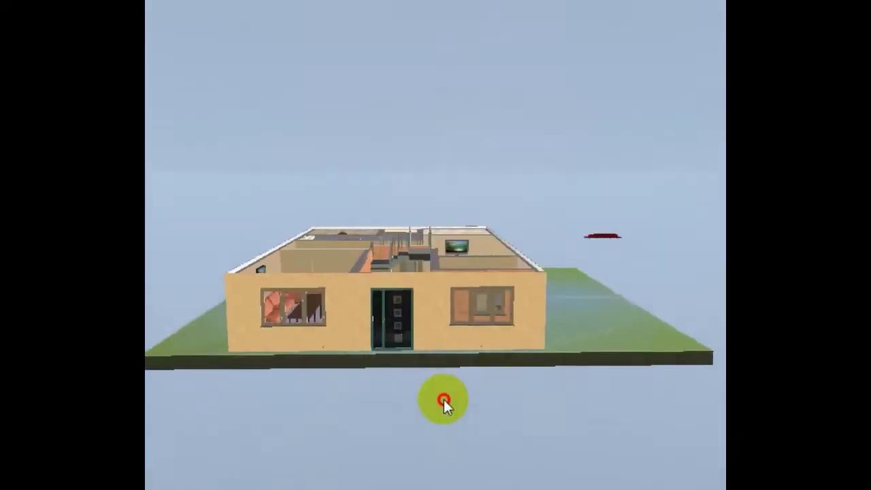
mouse_move(409, 344)
mouse_down()
mouse_move(410, 410)
mouse_move(379, 321)
mouse_move(375, 414)
mouse_move(385, 392)
mouse_move(448, 363)
mouse_up()
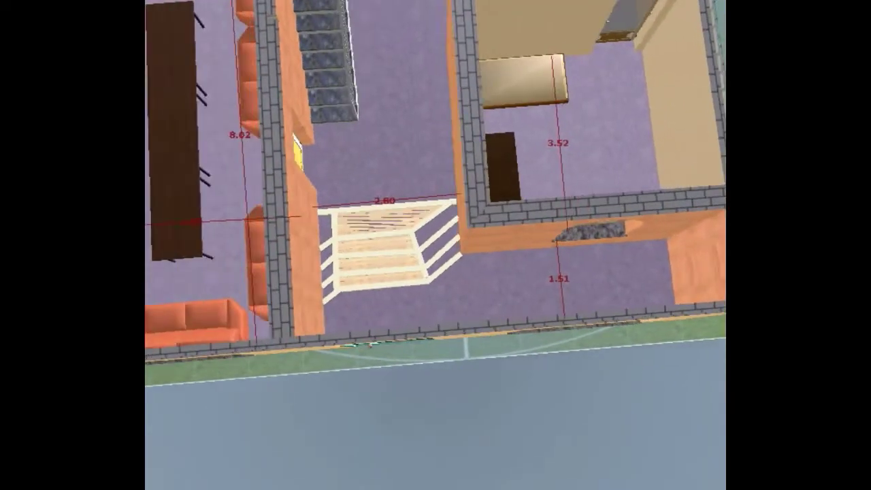
scroll(446, 347, down, 3)
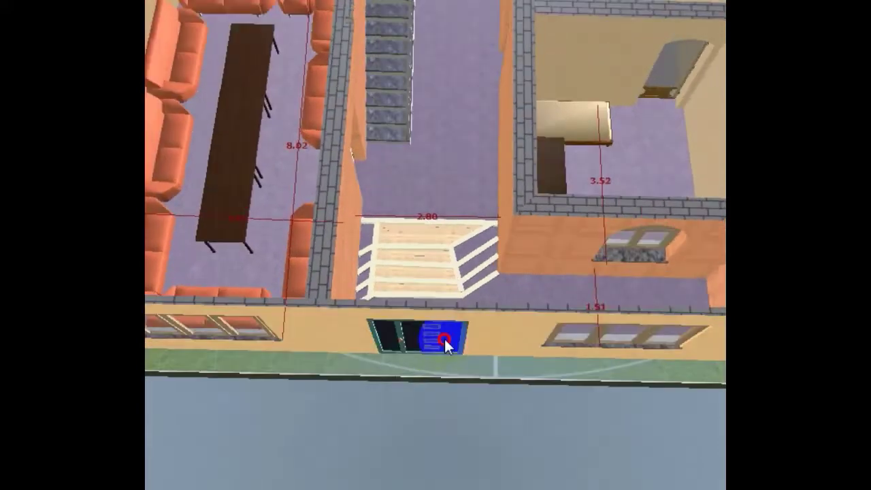
scroll(444, 327, down, 3)
scroll(446, 320, down, 3)
scroll(441, 303, down, 2)
scroll(437, 289, up, 3)
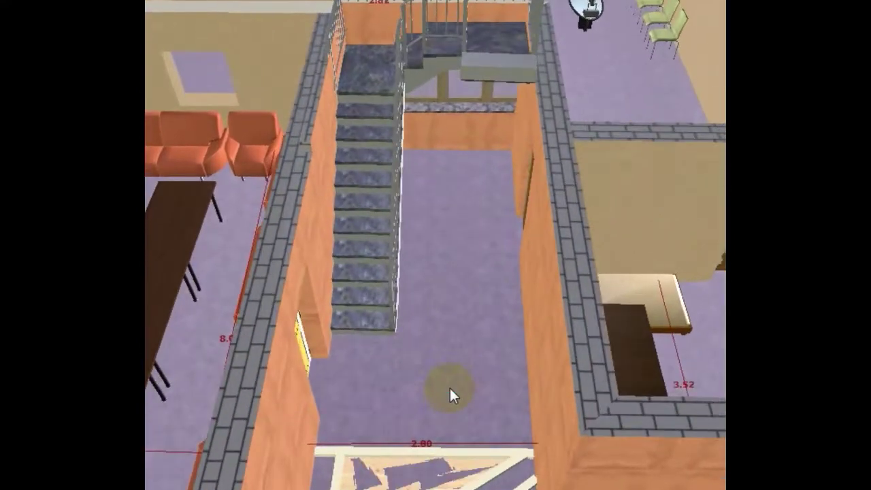
- Select the staircase and the door in the sofa room wall behind it
drag(451, 395, 461, 197)
click(374, 303)
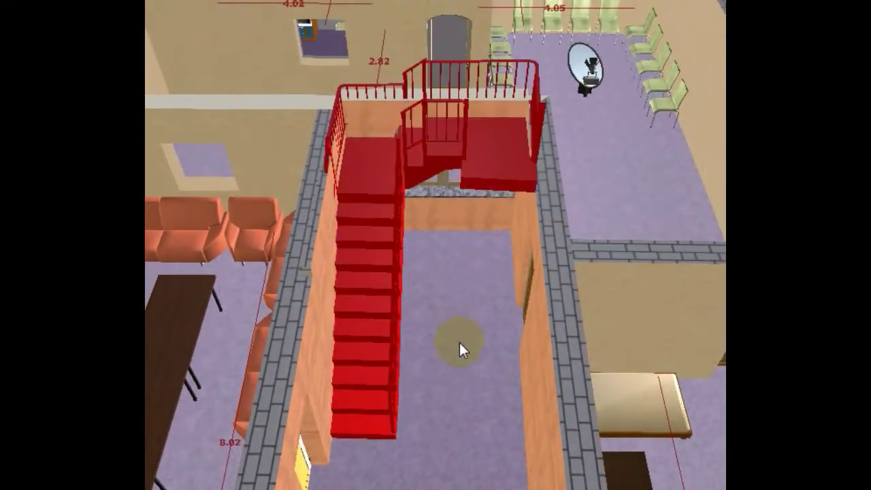
drag(460, 343, 342, 320)
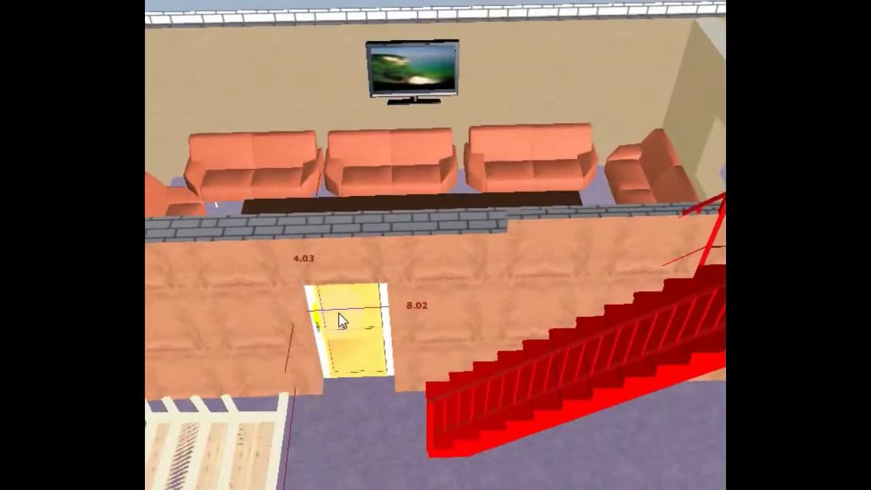
click(342, 322)
- Circle around the sofas and table until the window wall runs horizontally
scroll(367, 323, up, 2)
scroll(369, 333, up, 2)
scroll(367, 354, up, 2)
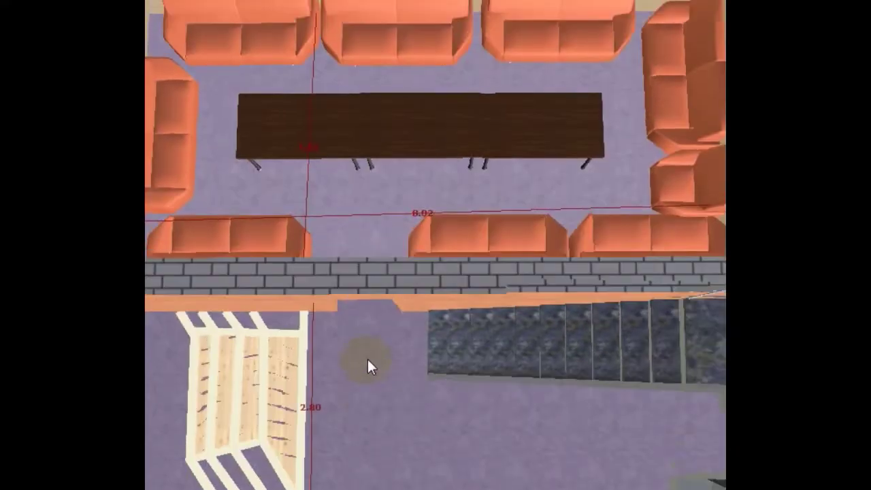
scroll(375, 348, down, 3)
scroll(357, 227, down, 3)
scroll(355, 217, down, 2)
mouse_move(355, 217)
mouse_down()
mouse_move(322, 260)
mouse_move(281, 222)
mouse_up()
scroll(480, 321, up, 2)
mouse_move(481, 321)
mouse_down()
mouse_move(467, 430)
mouse_move(619, 415)
mouse_move(580, 354)
mouse_up()
scroll(502, 417, up, 2)
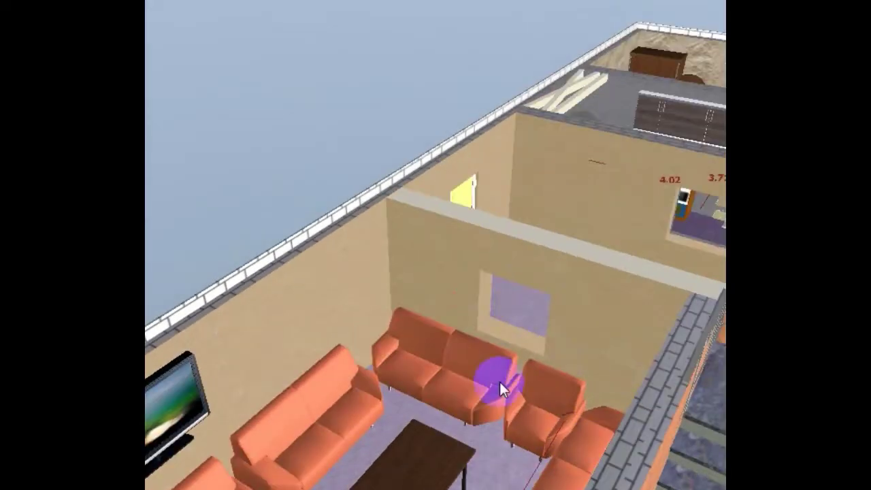
scroll(521, 463, down, 3)
scroll(525, 438, down, 2)
- Orbit to view the stairs, the landing, the upper room and the red door wall
mouse_move(525, 438)
mouse_down()
mouse_move(545, 453)
mouse_move(562, 361)
mouse_up()
scroll(553, 464, up, 2)
scroll(552, 465, down, 2)
scroll(563, 428, up, 2)
drag(562, 429, 581, 347)
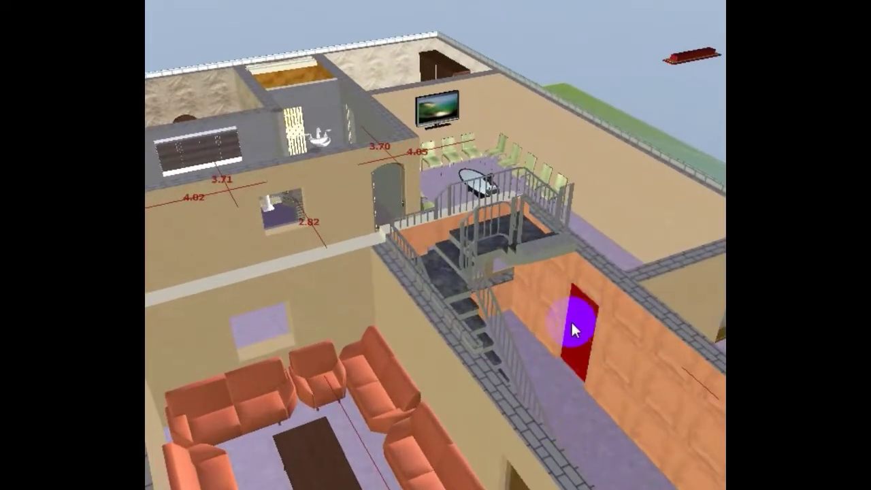
mouse_move(609, 379)
mouse_down()
mouse_move(628, 438)
mouse_move(665, 461)
mouse_up()
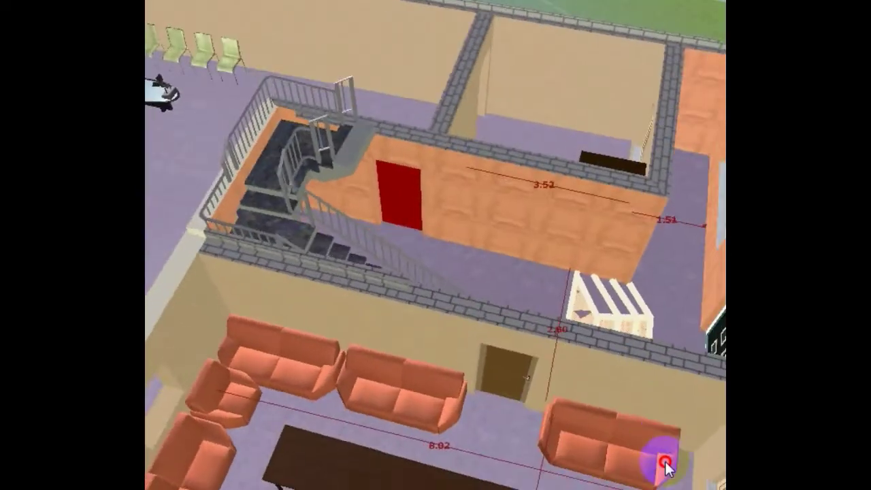
scroll(665, 461, up, 2)
scroll(560, 281, down, 2)
mouse_move(561, 281)
mouse_down()
mouse_move(548, 252)
mouse_move(523, 324)
mouse_move(493, 317)
mouse_move(449, 449)
mouse_move(428, 444)
mouse_move(435, 455)
mouse_move(456, 373)
mouse_move(453, 392)
mouse_move(579, 251)
mouse_up()
scroll(549, 251, up, 2)
- Look across the upper floor and down onto the chairs, oval table and TV
mouse_move(606, 204)
mouse_down()
mouse_move(548, 238)
mouse_move(399, 259)
mouse_move(430, 240)
mouse_move(384, 368)
mouse_move(380, 272)
mouse_move(385, 352)
mouse_move(489, 380)
mouse_move(460, 439)
mouse_up()
scroll(548, 238, down, 2)
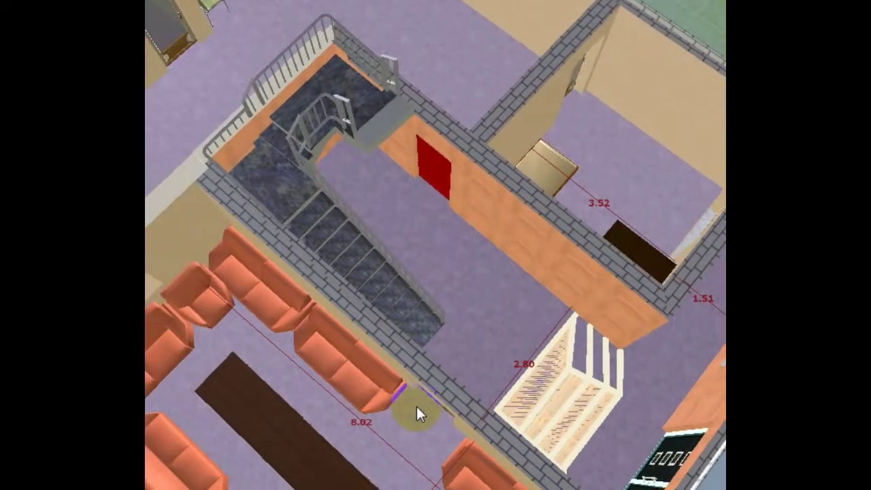
mouse_move(417, 406)
mouse_down()
mouse_move(403, 320)
mouse_move(430, 339)
mouse_move(415, 267)
mouse_move(434, 345)
mouse_move(517, 294)
mouse_move(546, 292)
mouse_move(533, 331)
mouse_move(354, 388)
mouse_move(387, 447)
mouse_move(195, 449)
mouse_move(409, 397)
mouse_move(415, 247)
mouse_move(445, 399)
mouse_move(429, 284)
mouse_up()
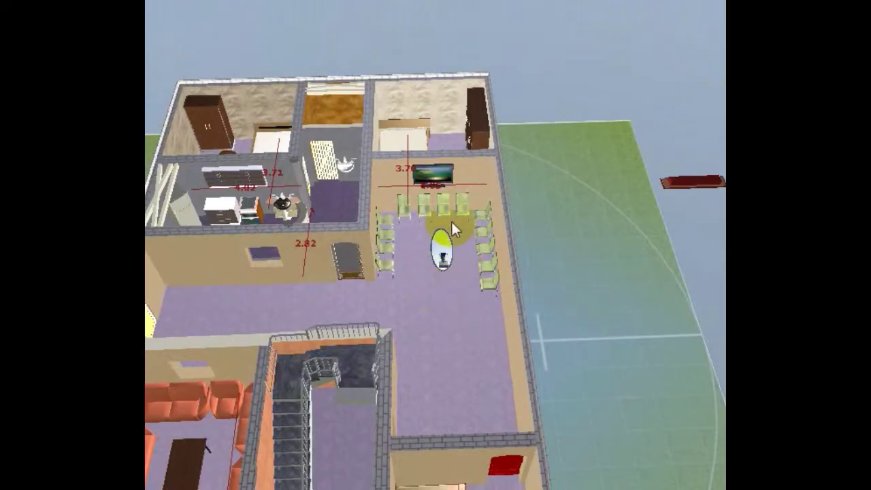
mouse_move(453, 228)
mouse_down()
mouse_move(443, 455)
mouse_move(428, 406)
mouse_move(420, 300)
mouse_move(409, 463)
mouse_move(385, 431)
mouse_move(402, 422)
mouse_move(418, 454)
mouse_move(400, 462)
mouse_move(290, 446)
mouse_move(435, 292)
mouse_up()
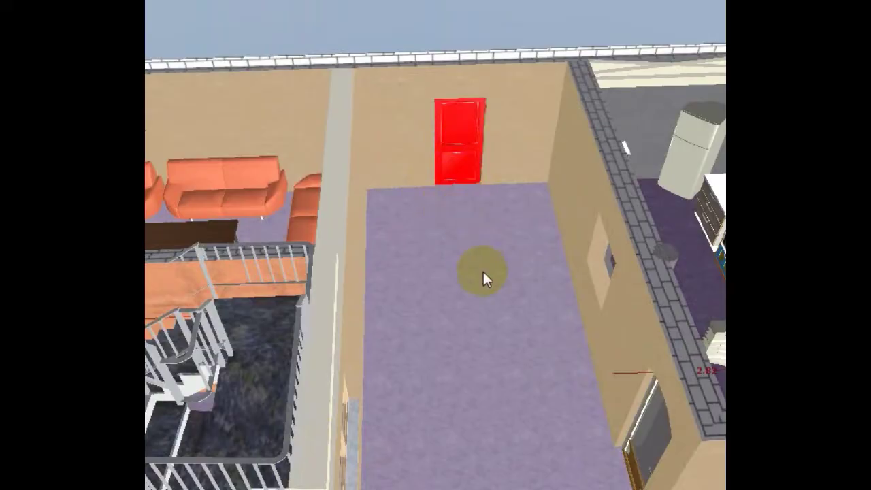
- Pan over the kitchen block above the red door toward the bathroom
mouse_move(483, 270)
mouse_down()
mouse_move(521, 280)
mouse_move(485, 293)
mouse_move(479, 281)
mouse_up()
mouse_move(476, 342)
mouse_down()
mouse_move(490, 200)
mouse_move(490, 229)
mouse_move(506, 227)
mouse_up()
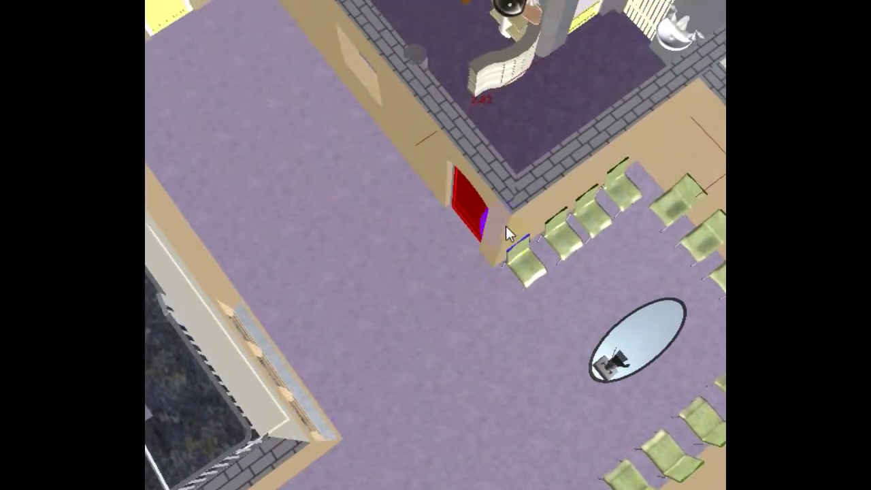
mouse_move(506, 226)
right_down()
mouse_move(445, 238)
mouse_move(565, 389)
right_up()
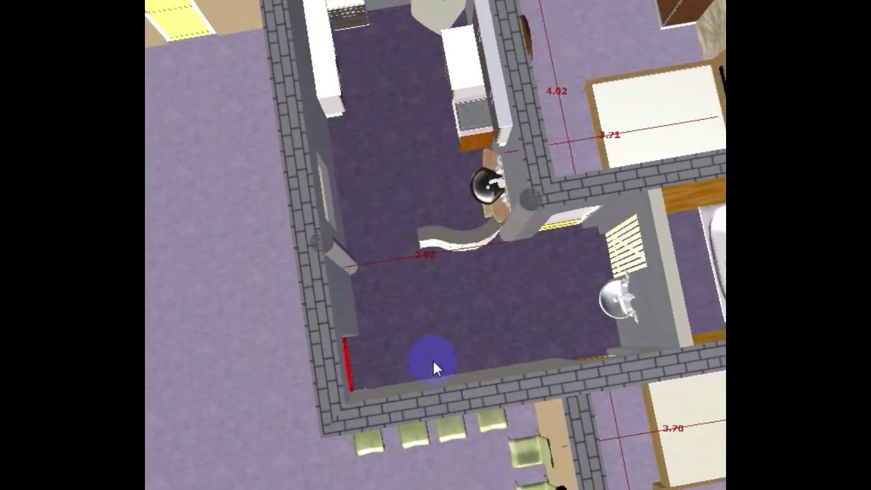
mouse_move(433, 359)
right_down()
mouse_move(422, 357)
mouse_move(424, 330)
mouse_move(454, 449)
mouse_move(450, 485)
mouse_move(443, 350)
mouse_move(444, 457)
mouse_move(412, 315)
mouse_move(418, 229)
right_up()
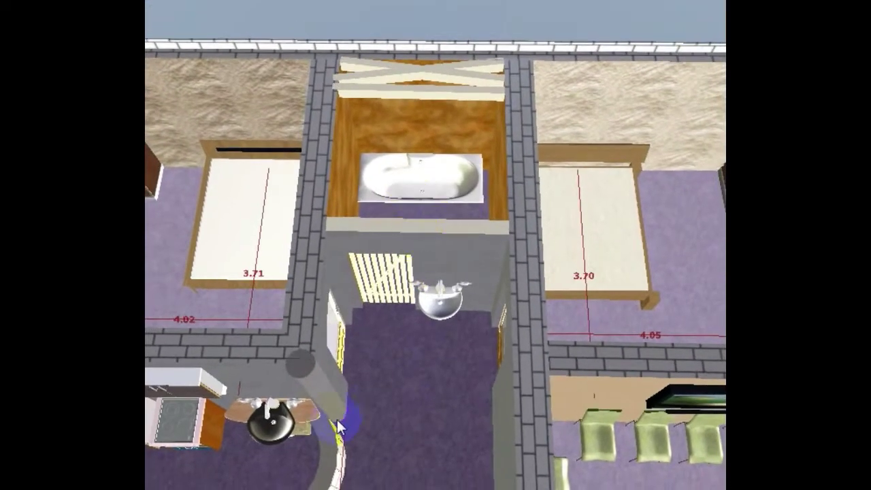
- Swing over the kitchen, select the doorway below the bedroom, and pull back over the bed and wardrobe
right_drag(339, 427, 288, 370)
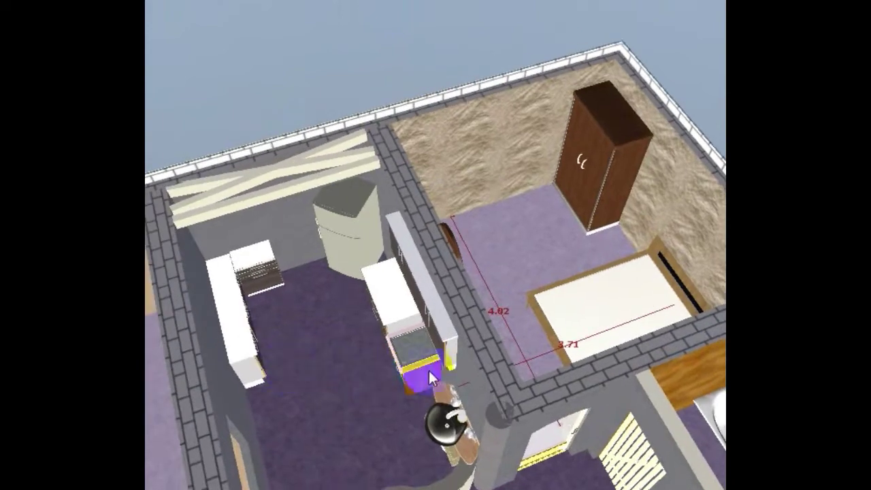
click(544, 431)
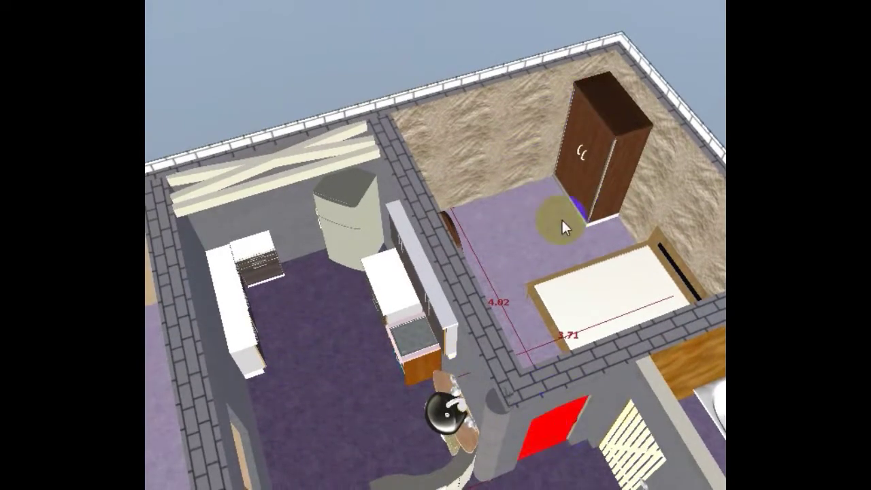
mouse_move(512, 234)
right_down()
mouse_move(585, 269)
mouse_move(602, 265)
right_up()
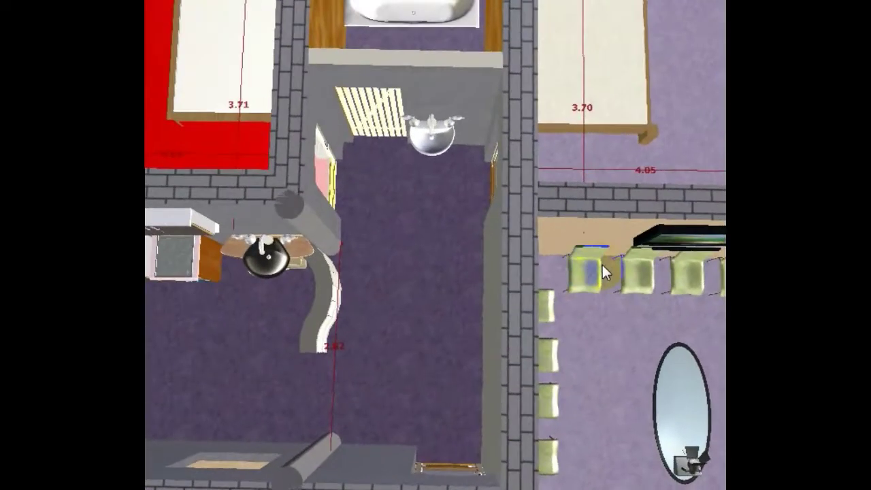
mouse_move(452, 211)
mouse_down()
mouse_move(492, 234)
mouse_move(510, 218)
mouse_up()
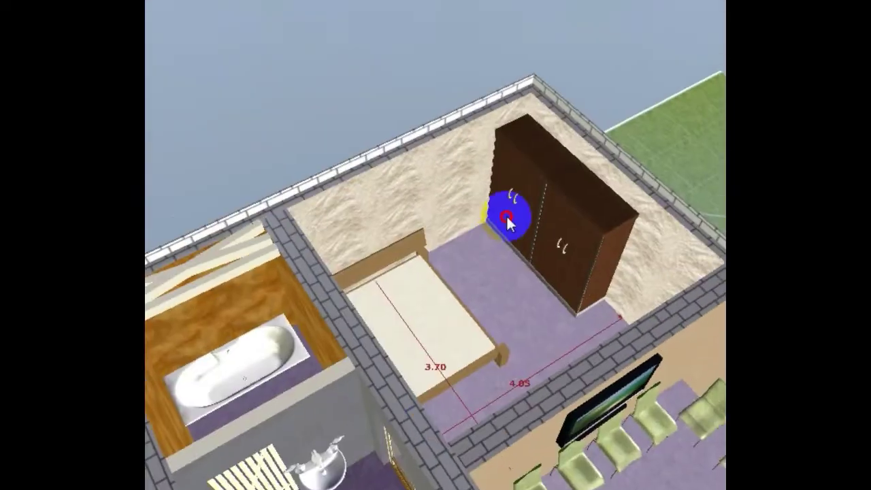
right_drag(510, 218, 399, 466)
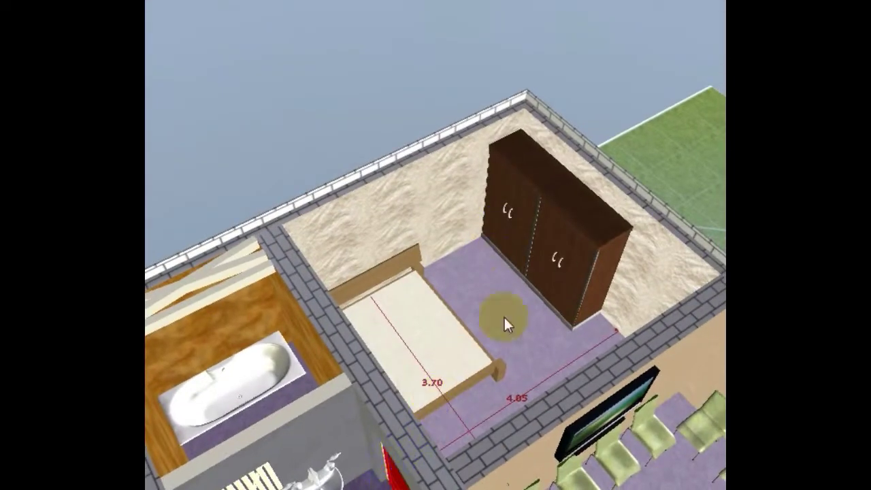
- Get a top-down close look at the bathroom floor and bathtub
right_click(355, 113)
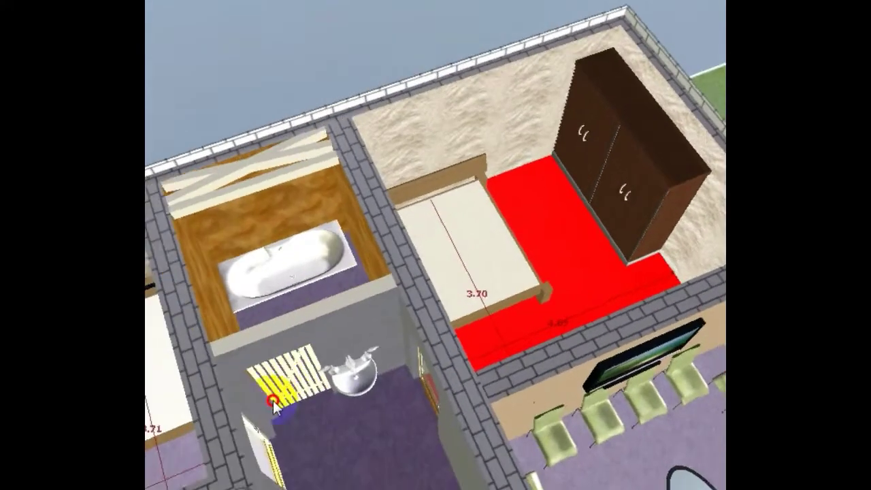
drag(289, 391, 256, 385)
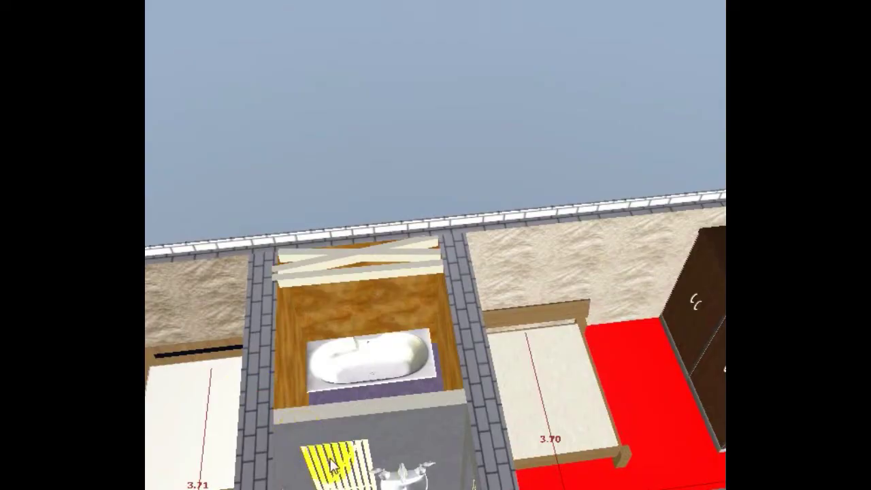
key(Page_Down)
key(Page_Down)
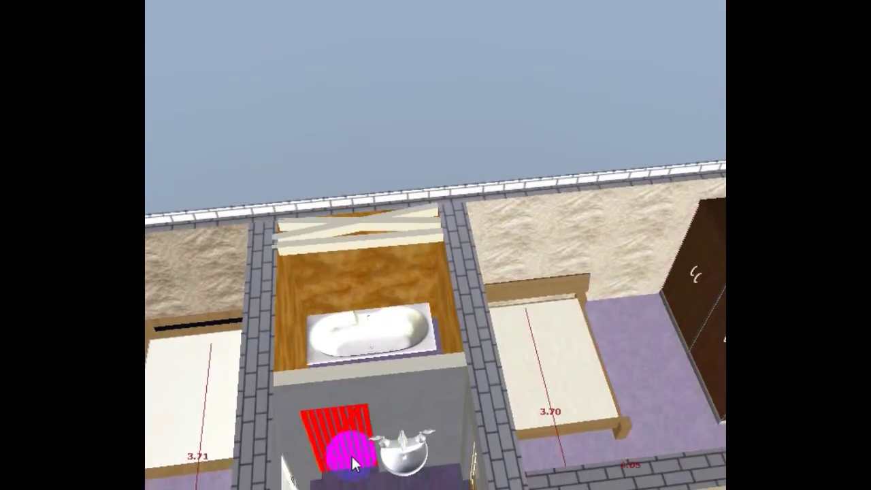
key(Page_Down)
key(Page_Down)
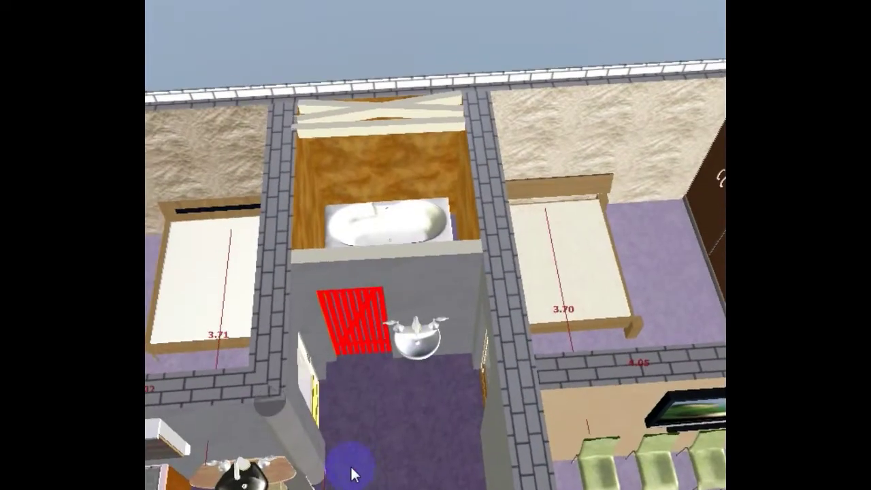
mouse_move(351, 465)
mouse_down()
mouse_move(369, 331)
mouse_move(393, 364)
mouse_move(391, 380)
mouse_move(391, 358)
mouse_up()
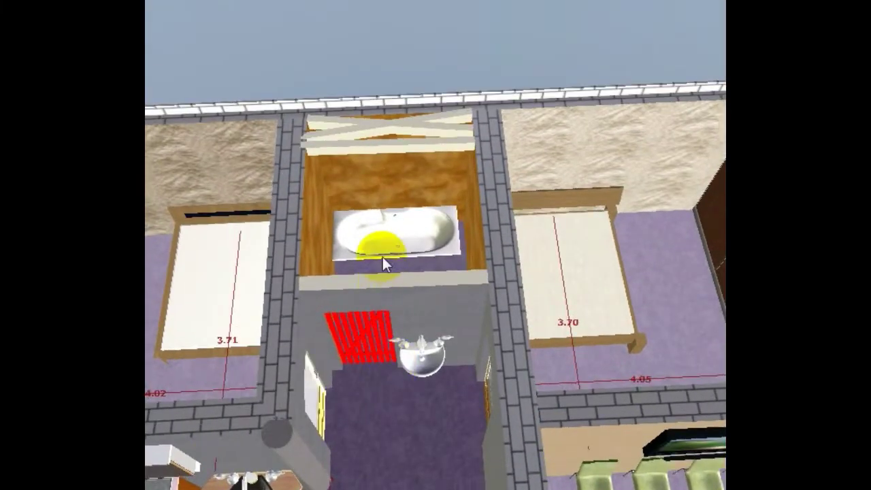
drag(383, 257, 384, 287)
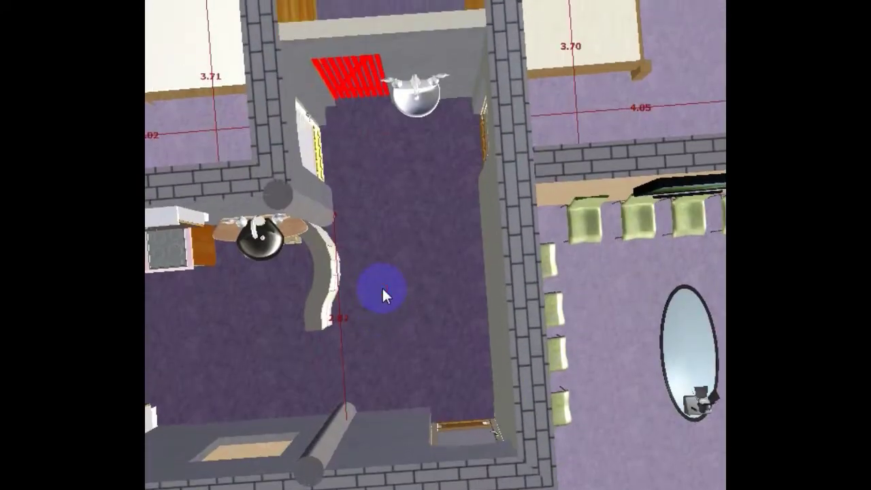
key(Up)
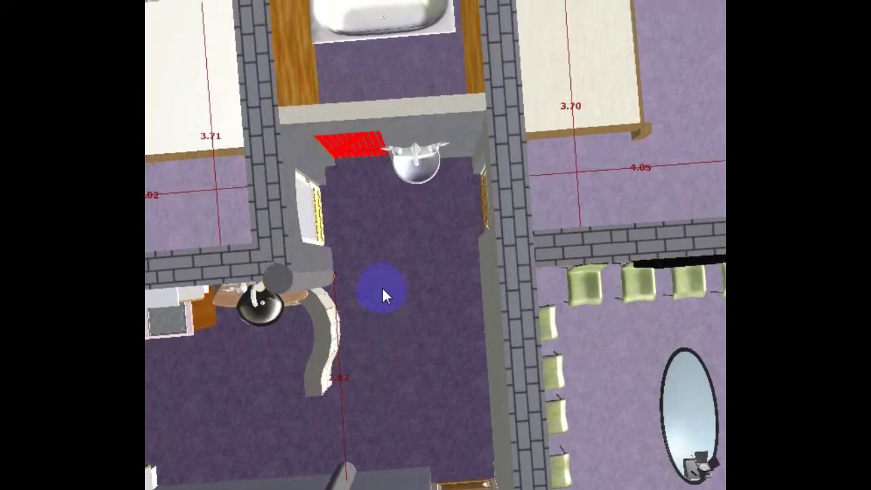
key(Up)
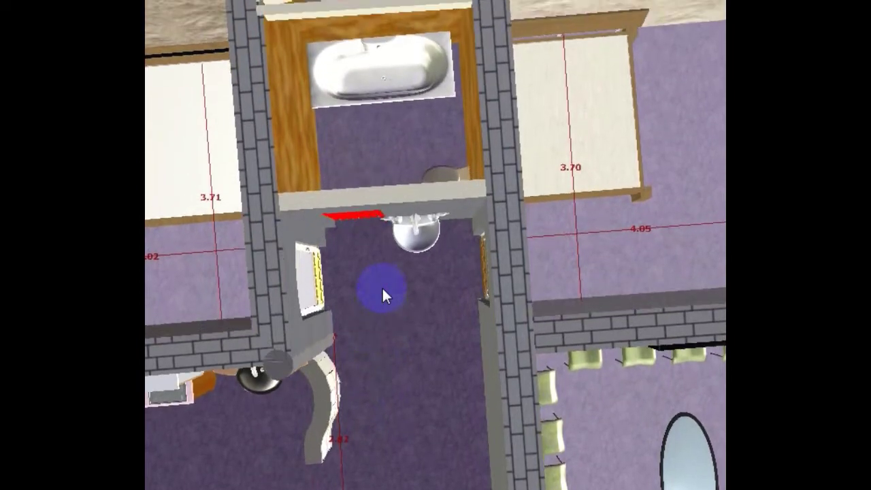
key(Up)
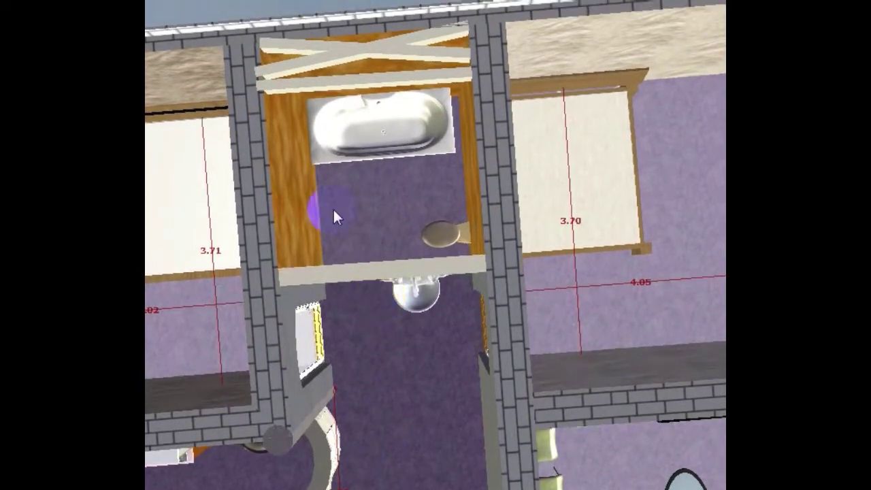
- Orbit around the bedrooms and bathroom, then show the whole house with Show all
mouse_move(411, 193)
mouse_down()
mouse_move(312, 190)
mouse_move(301, 178)
mouse_up()
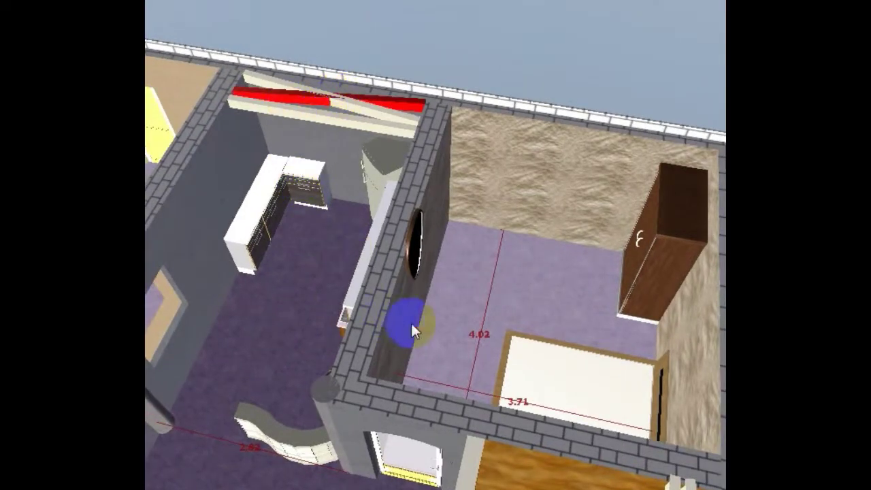
mouse_move(410, 329)
mouse_down()
mouse_move(499, 330)
mouse_move(492, 308)
mouse_up()
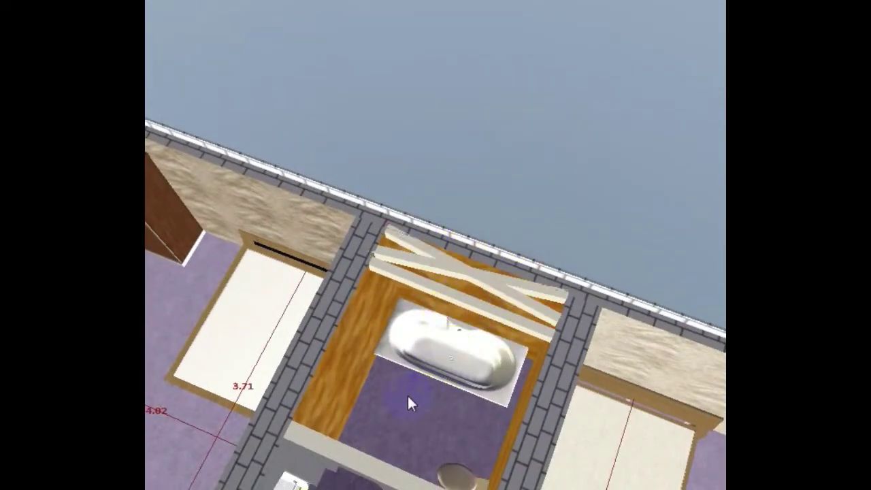
mouse_move(407, 403)
mouse_down()
mouse_move(404, 26)
mouse_move(407, 44)
mouse_up()
click(431, 52)
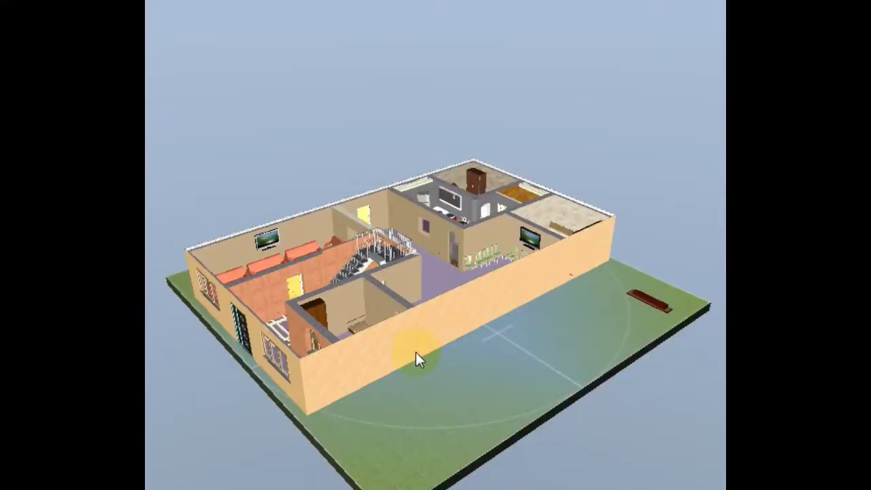
- Orbit and tilt the house to a near top-down view
drag(416, 352, 474, 419)
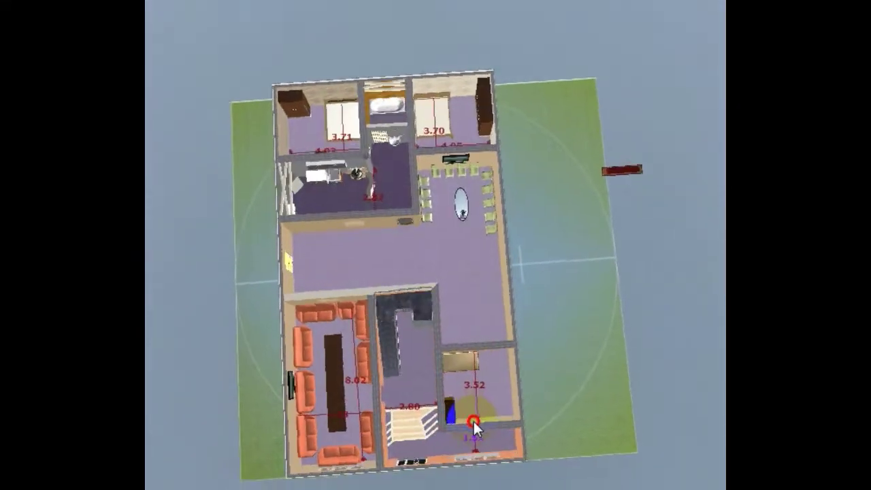
drag(472, 420, 452, 331)
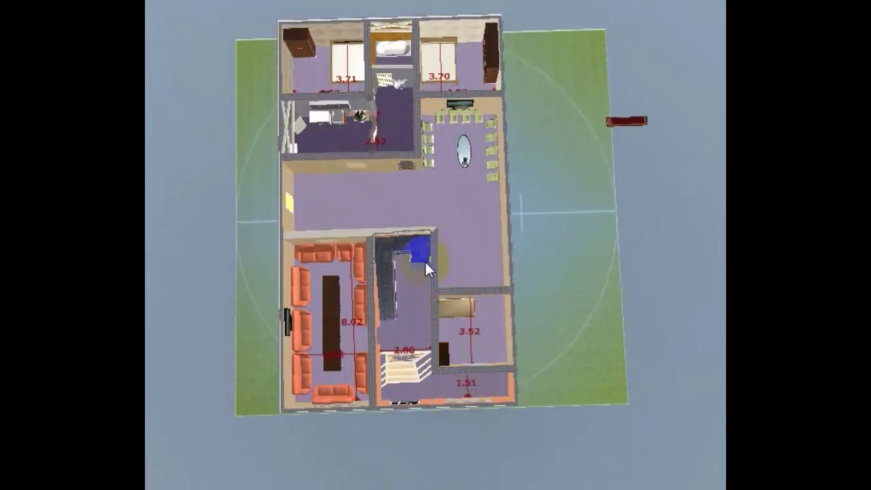
drag(425, 262, 464, 375)
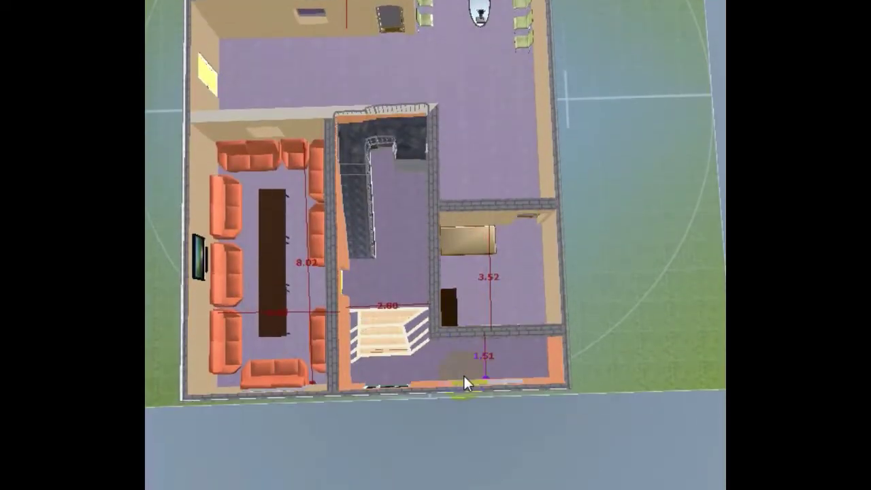
- Select the hallway, stair, living-room and landing floors, then pan toward the upper rooms
click(422, 361)
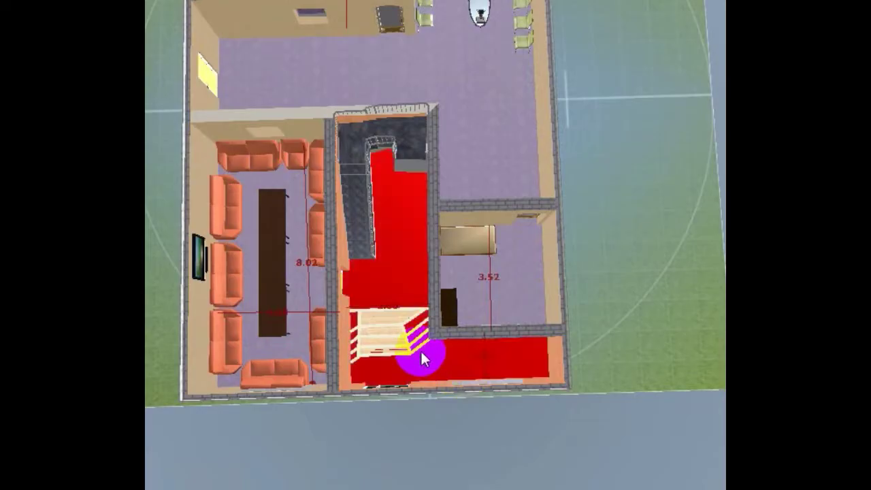
click(517, 281)
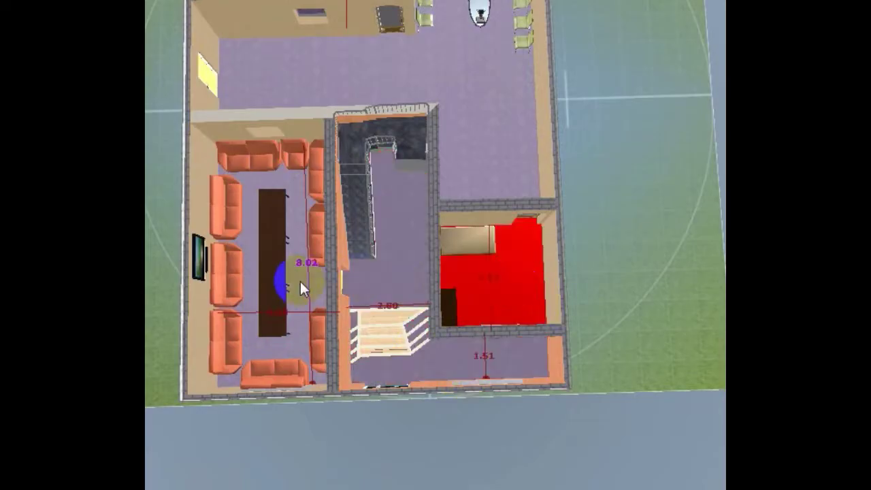
click(298, 181)
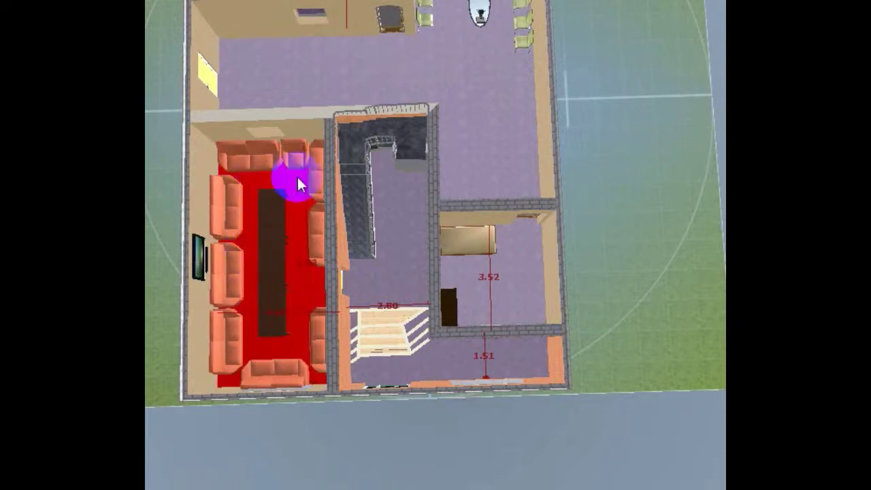
click(220, 309)
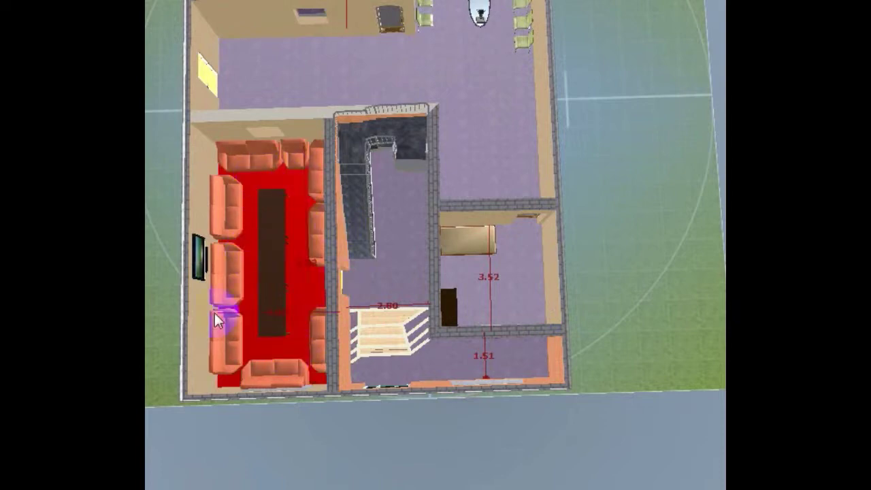
click(390, 235)
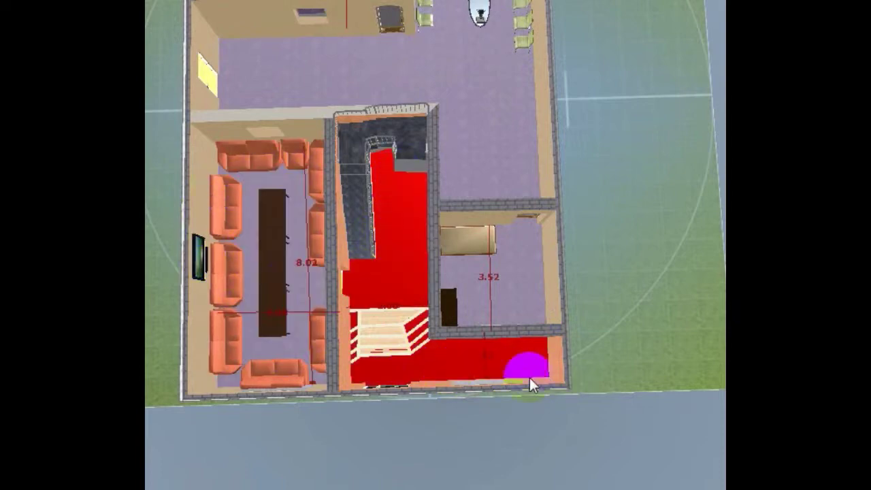
click(392, 318)
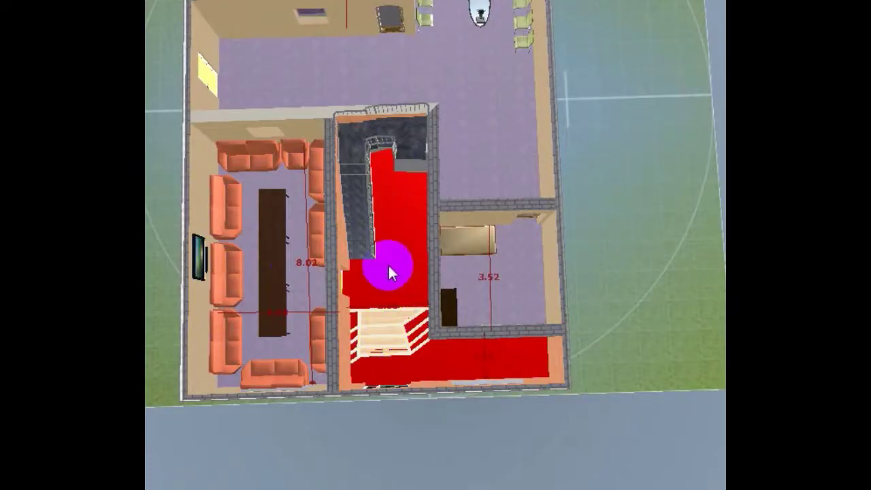
click(361, 245)
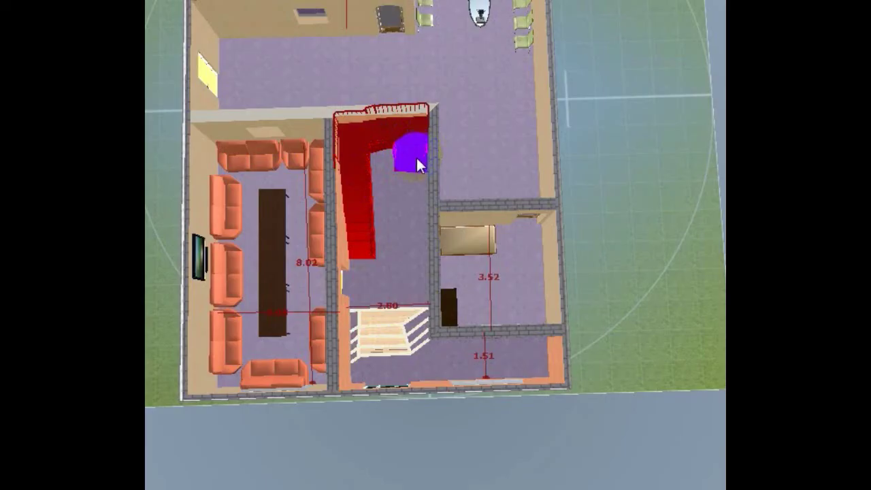
key(Up)
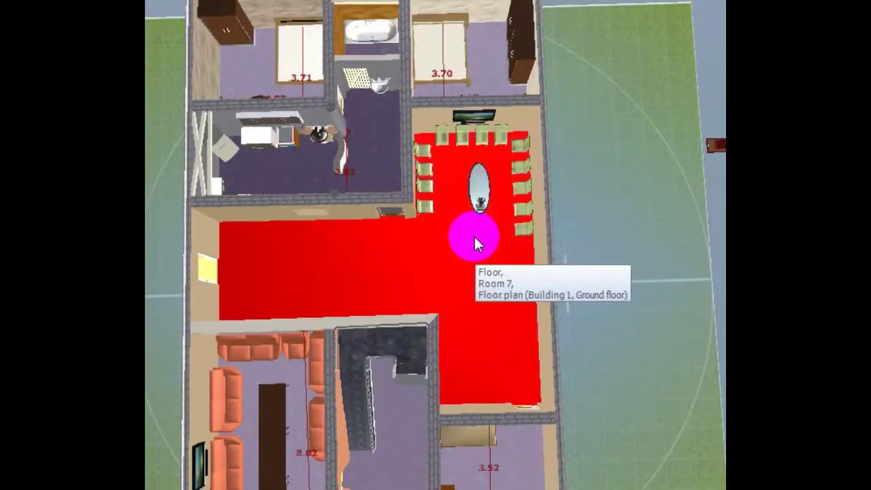
- Move in close over the bedrooms and select the right and left bedroom floors
key(Up)
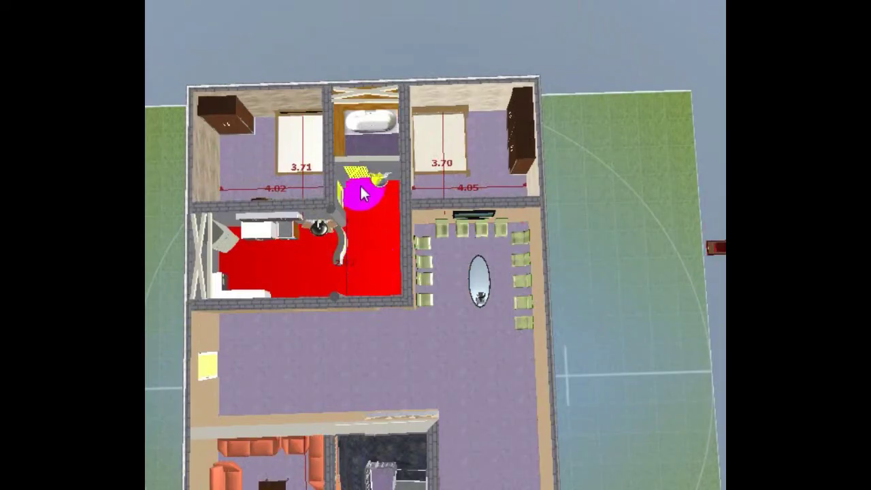
key(Page_Up)
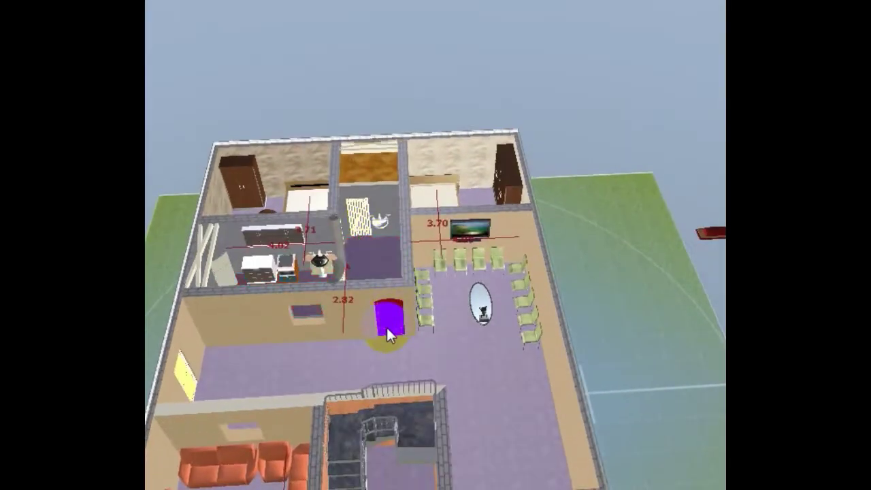
key(Up)
mouse_move(376, 285)
mouse_down()
mouse_move(373, 352)
mouse_move(485, 294)
mouse_up()
click(467, 308)
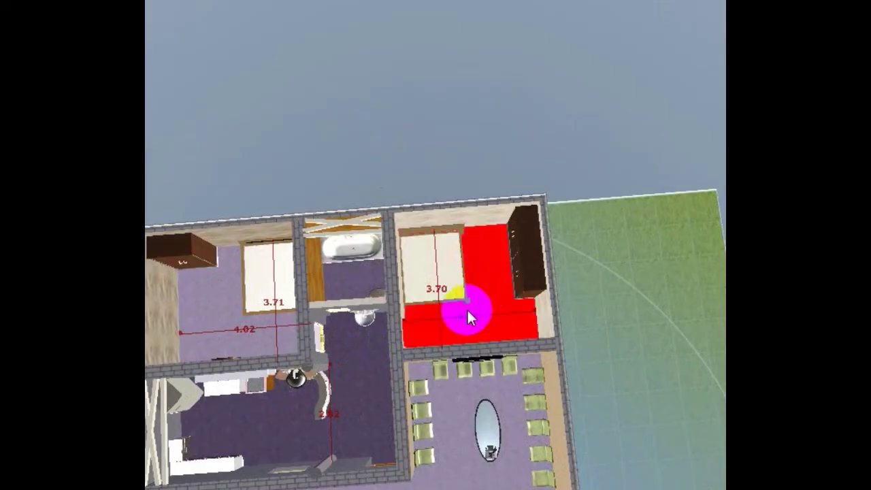
click(241, 303)
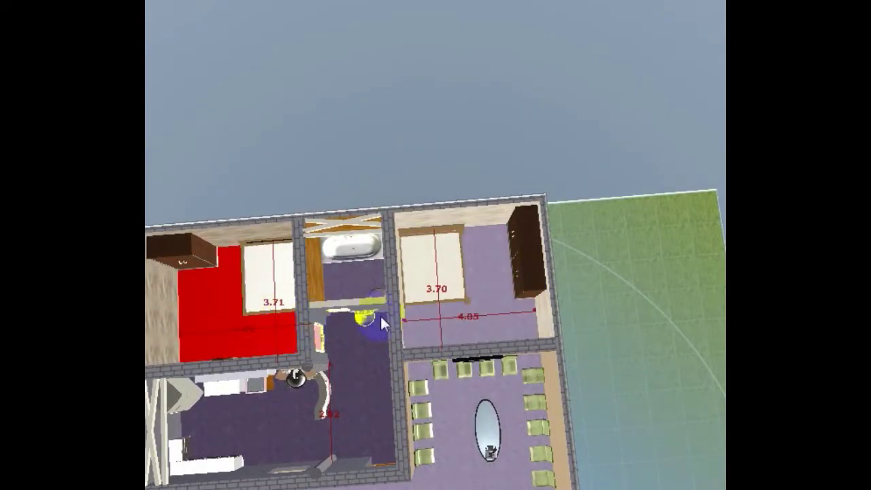
- Rotate around the plan, select the small bedroom and hall floors, then Show all
mouse_move(355, 352)
mouse_down()
mouse_move(428, 381)
mouse_move(515, 365)
mouse_move(547, 335)
mouse_move(441, 262)
mouse_move(437, 162)
mouse_up()
click(464, 80)
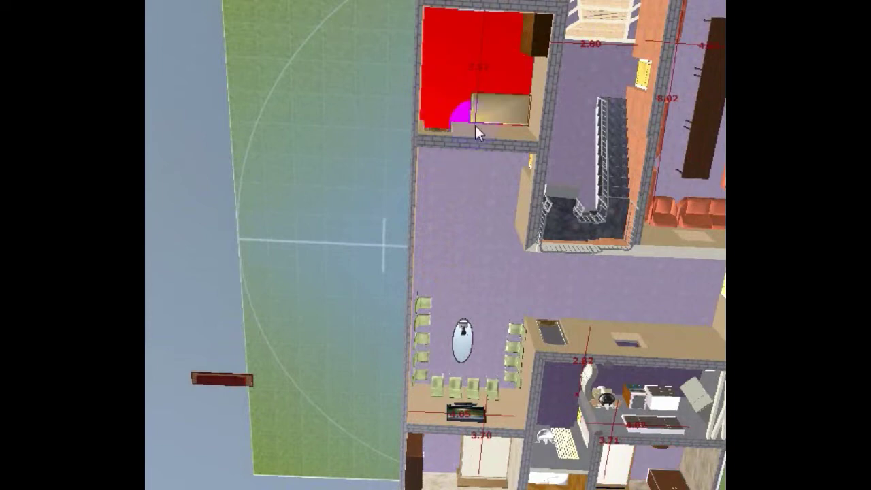
right_click(484, 228)
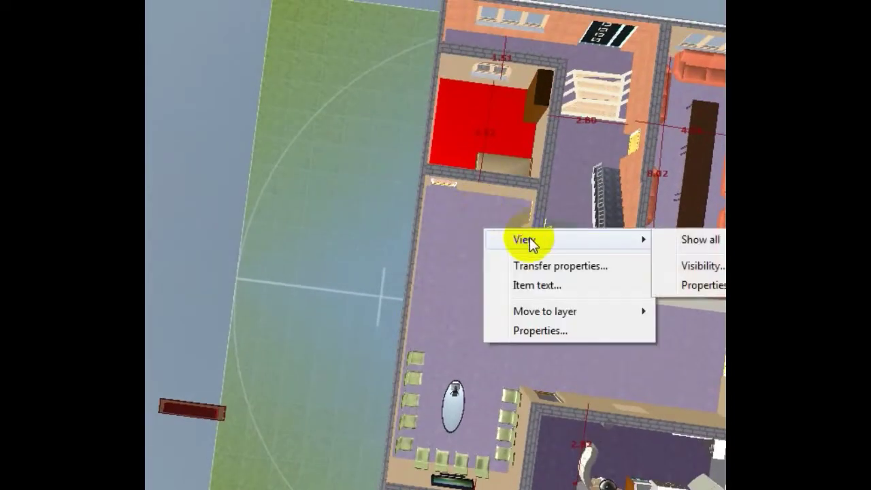
right_click(459, 237)
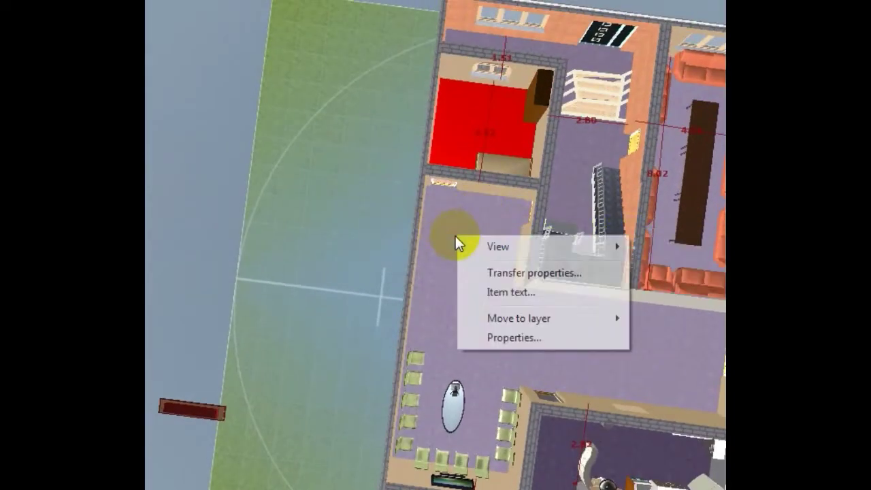
click(354, 244)
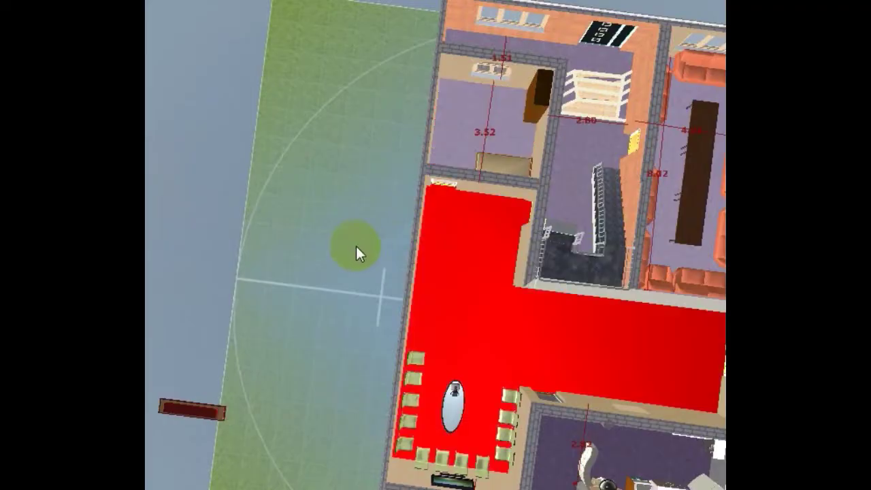
click(383, 223)
right_click(371, 231)
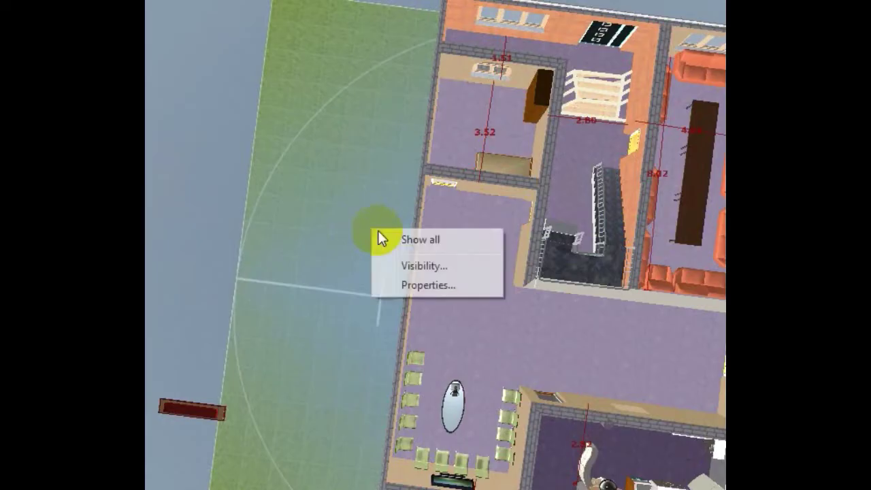
click(385, 239)
- Orbit the house to face its front facade, then swing to an overhead view from another side
drag(374, 281, 433, 279)
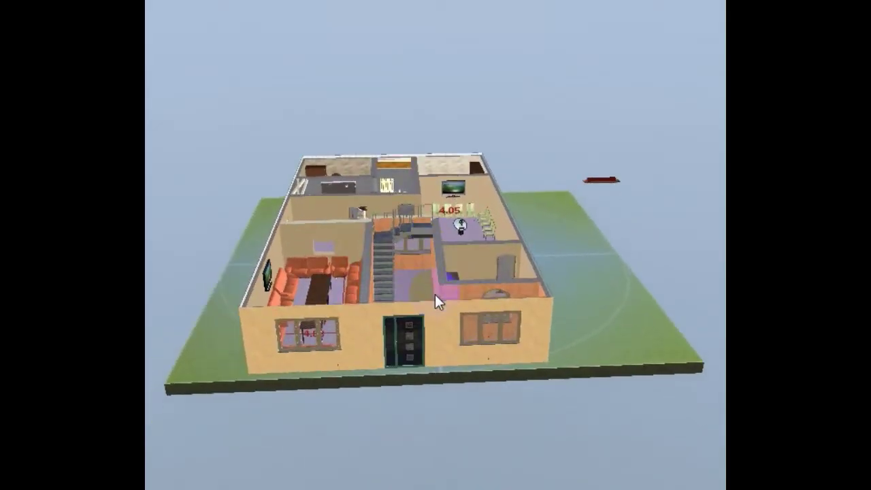
drag(436, 301, 431, 279)
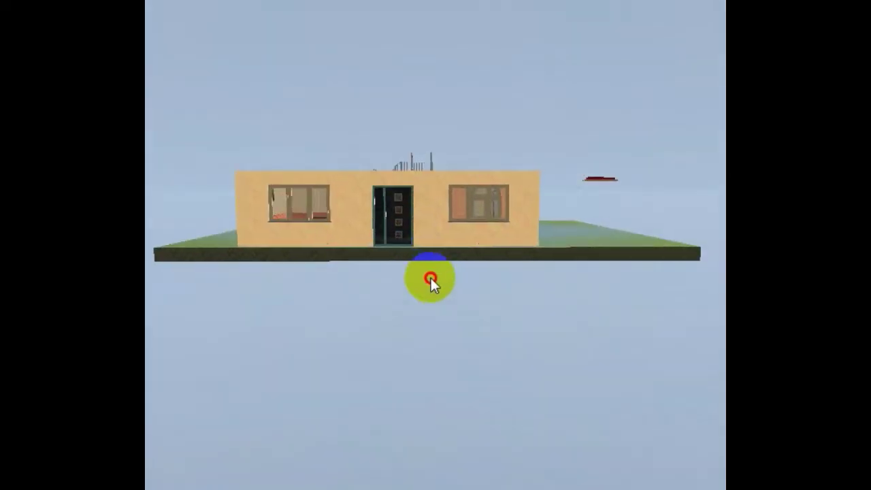
mouse_move(370, 264)
mouse_down()
mouse_move(453, 270)
mouse_move(481, 313)
mouse_move(470, 339)
mouse_up()
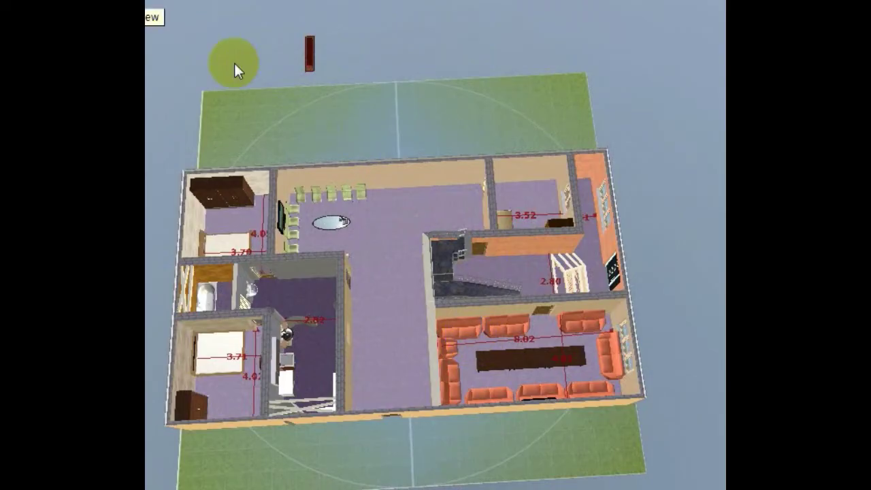
- Switch to the 2D floor plan showing Room 3, Room 5 and Room 7
click(265, 85)
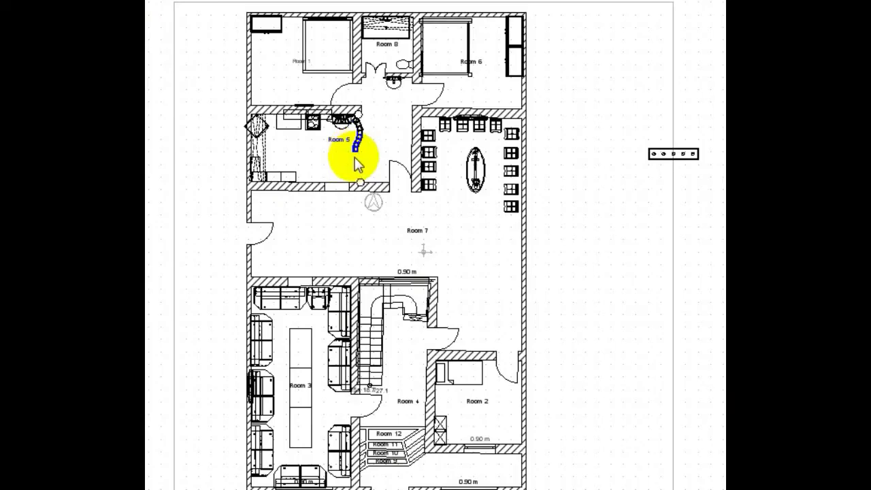
scroll(373, 170, down, 3)
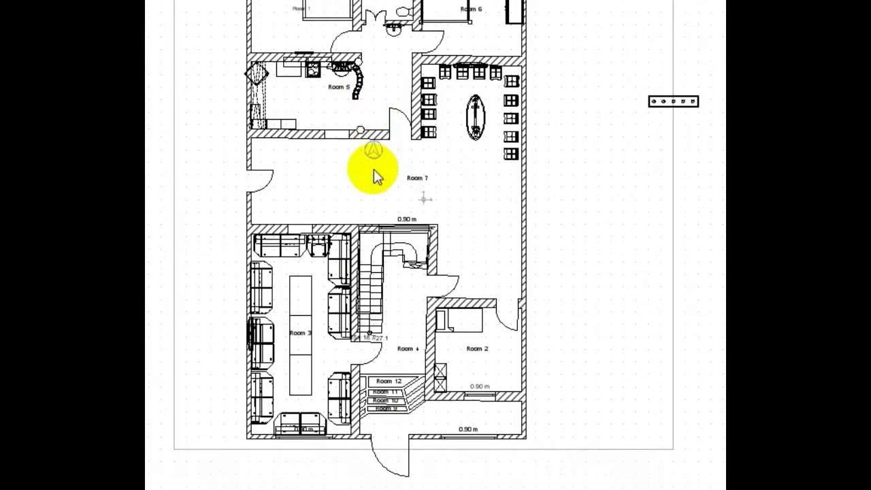